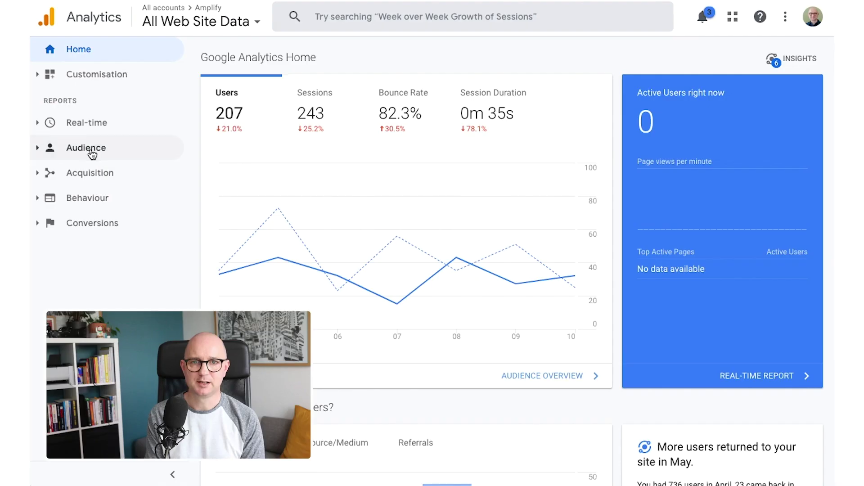
# Open the Audience Overview report for the range 1 Apr 2020 to 10 Jun 2020
pyautogui.click(80, 152)
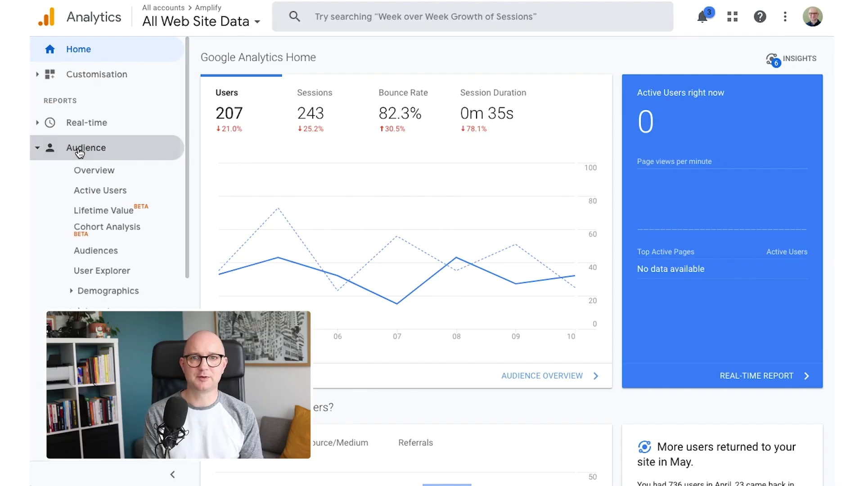
pyautogui.click(93, 179)
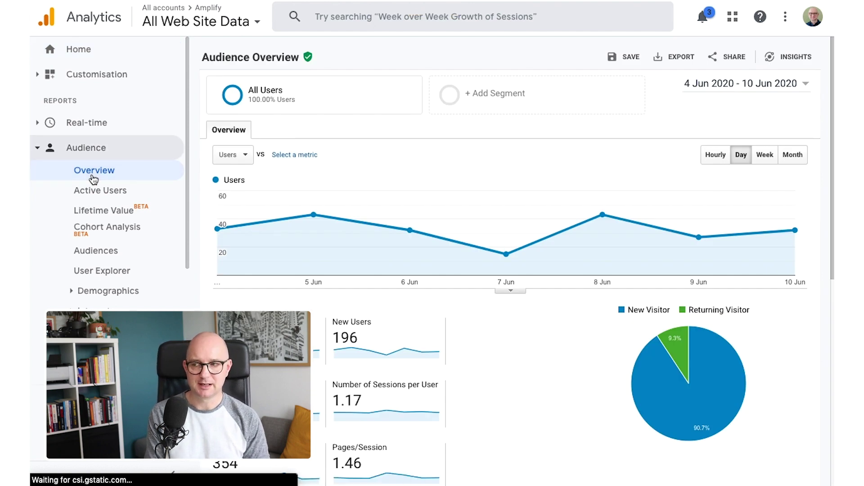
pyautogui.moveTo(390, 239)
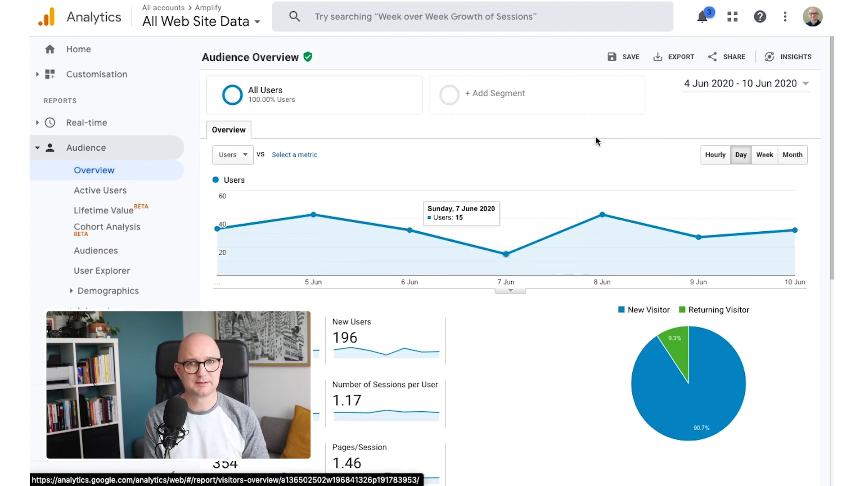
pyautogui.click(720, 88)
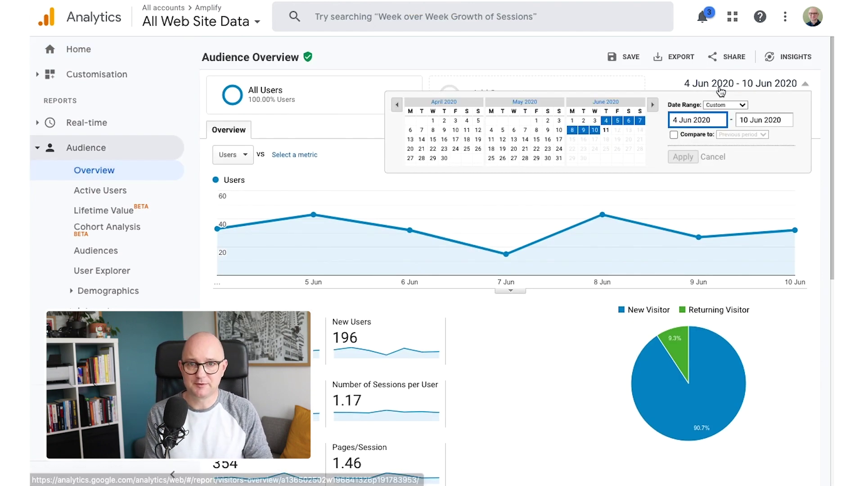
pyautogui.click(433, 121)
pyautogui.click(683, 157)
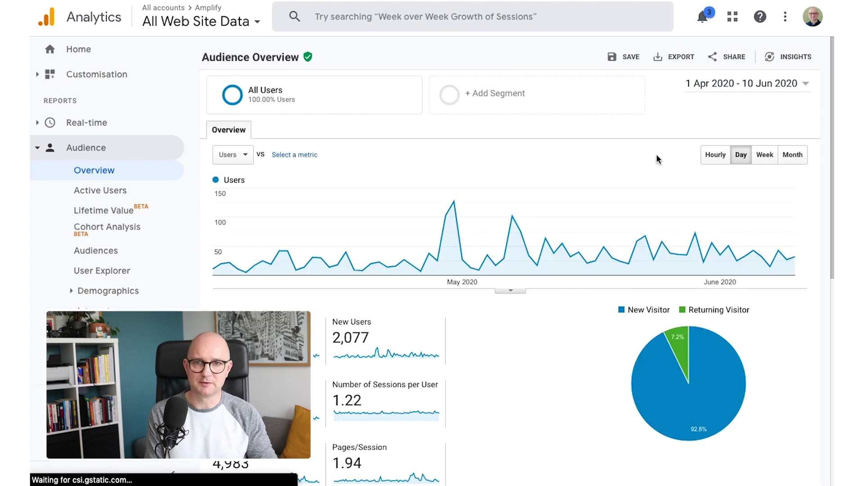
# Switch the users chart from weekly to monthly intervals
pyautogui.click(764, 156)
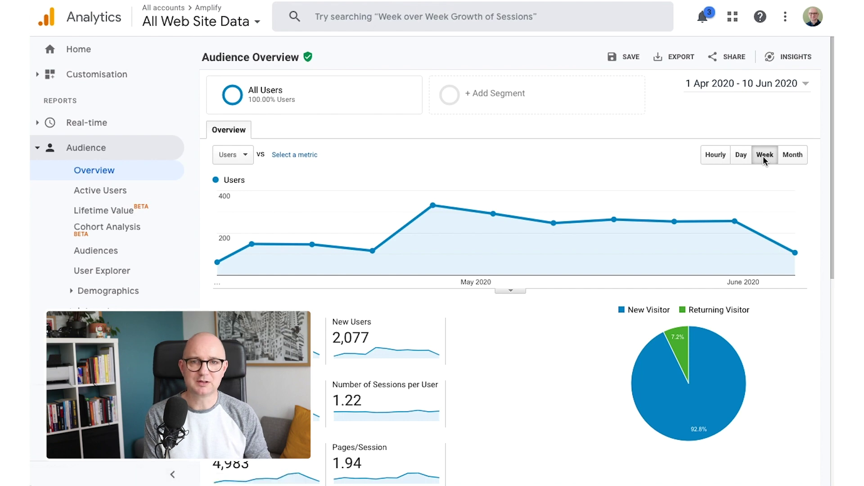
pyautogui.click(788, 155)
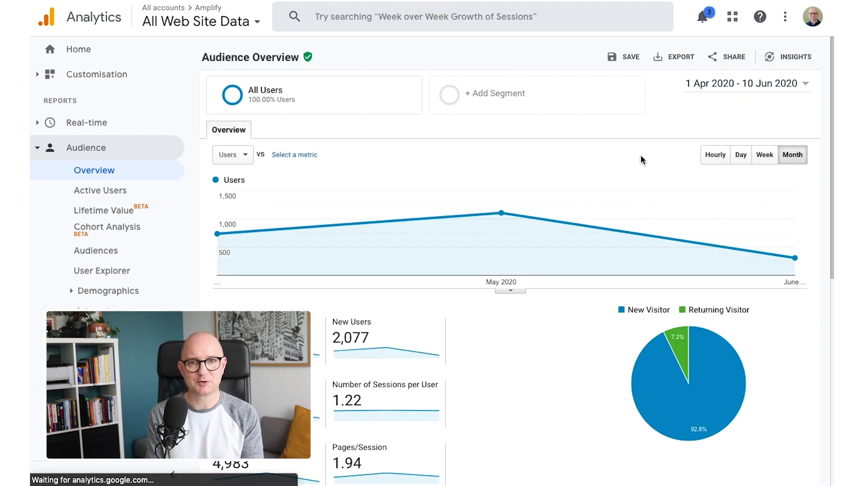
pyautogui.click(717, 154)
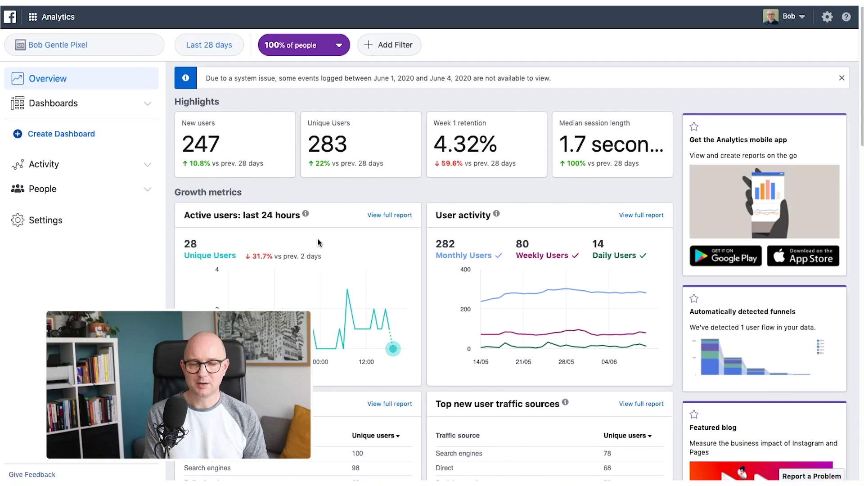
# Scroll the Overview through Growth, Engagement and People metrics to the Gender and Location cards
pyautogui.scroll(-2, 317, 240)
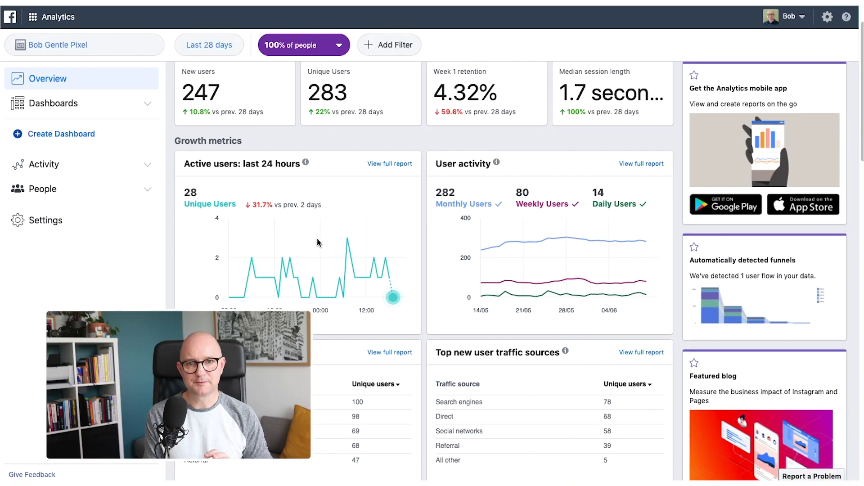
pyautogui.scroll(-3, 317, 242)
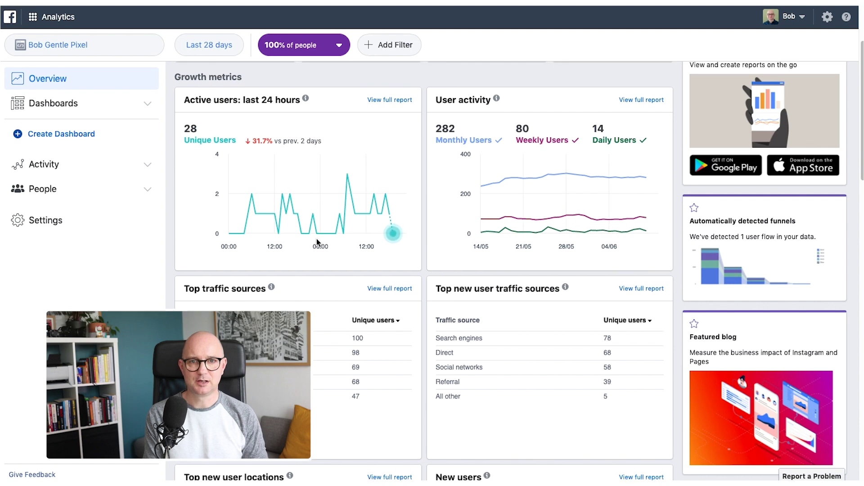
pyautogui.scroll(-3, 317, 242)
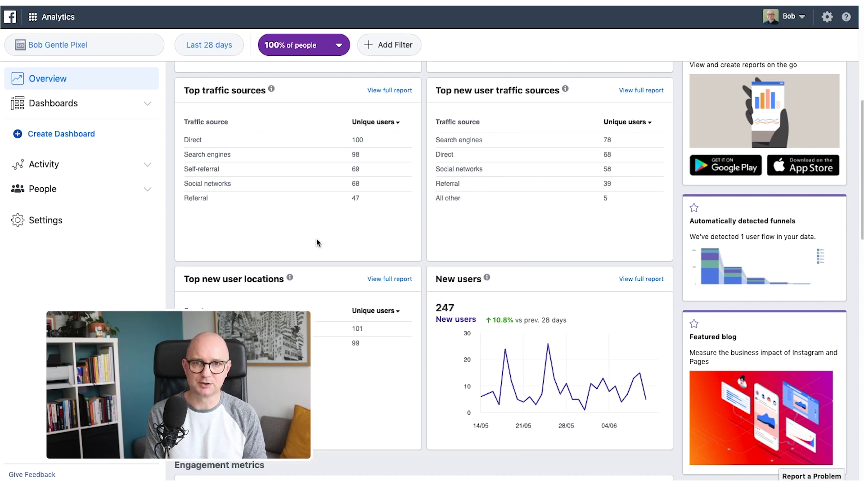
pyautogui.scroll(-4, 316, 242)
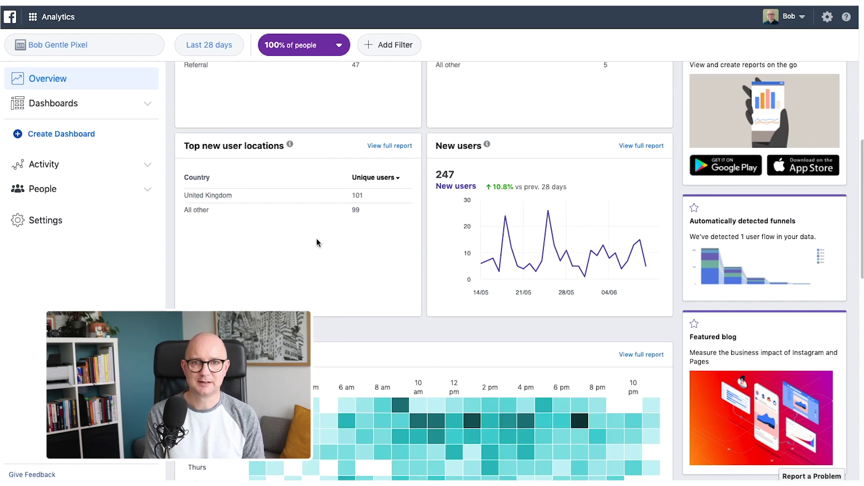
pyautogui.scroll(-4, 317, 242)
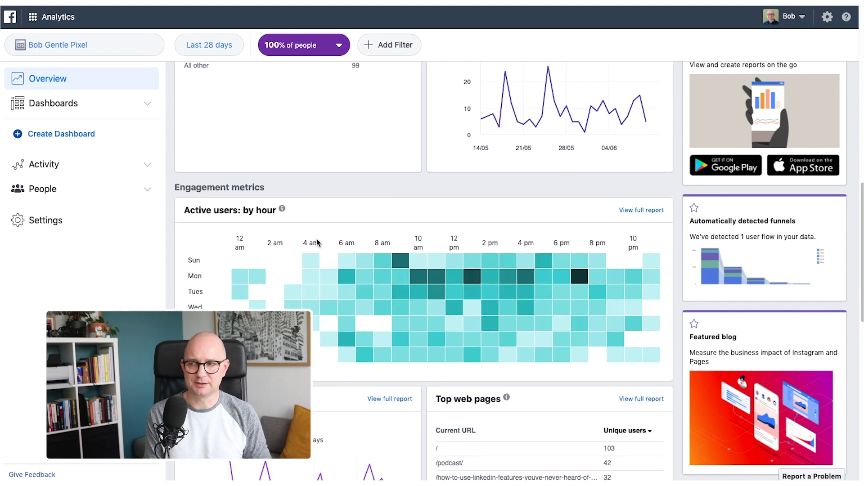
pyautogui.scroll(-3, 316, 242)
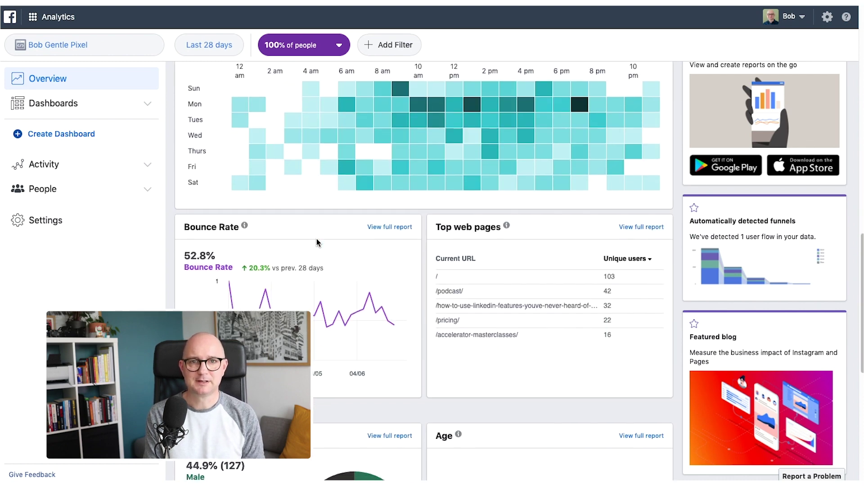
pyautogui.scroll(-3, 316, 243)
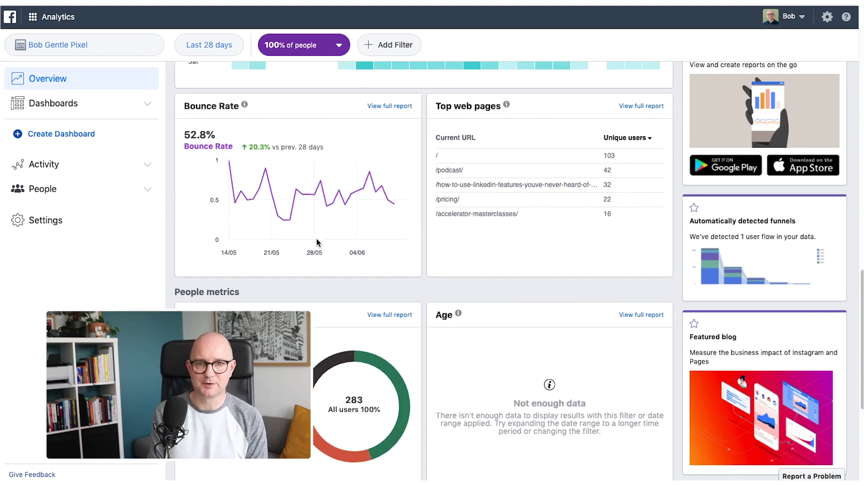
pyautogui.scroll(-3, 318, 243)
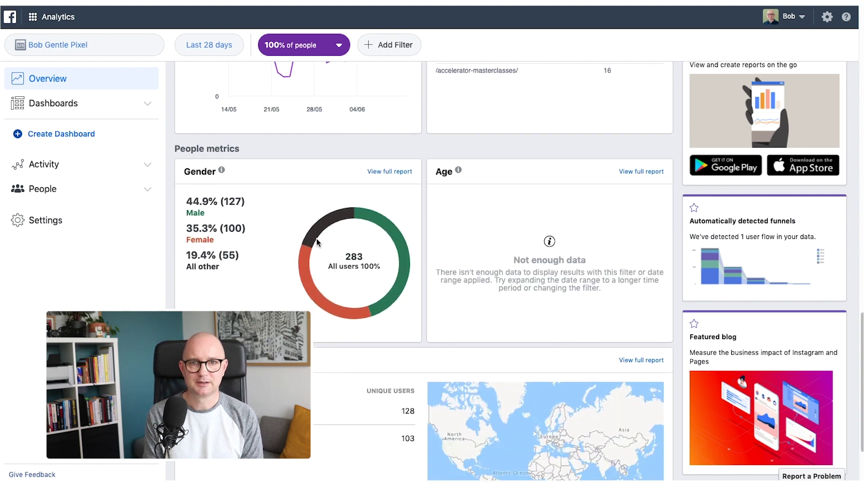
pyautogui.scroll(-1, 318, 243)
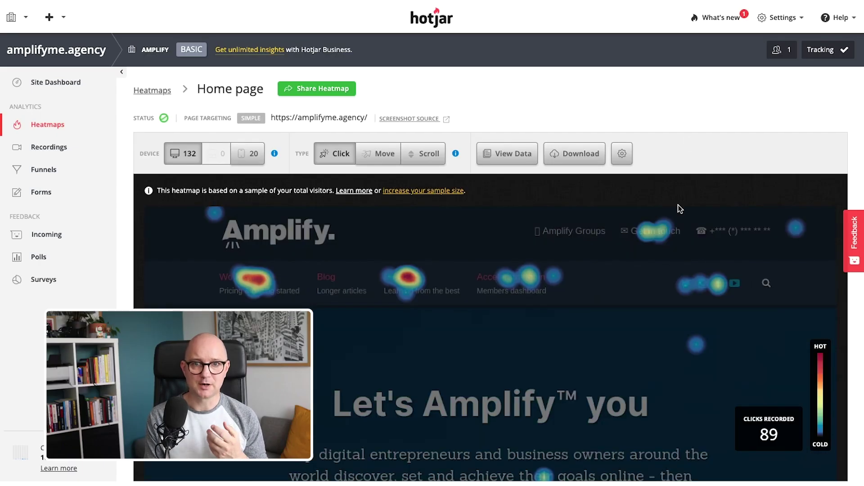
# Browse the Home page click heatmap, then switch it to the mouse-movement heatmap
pyautogui.scroll(-10, 680, 208)
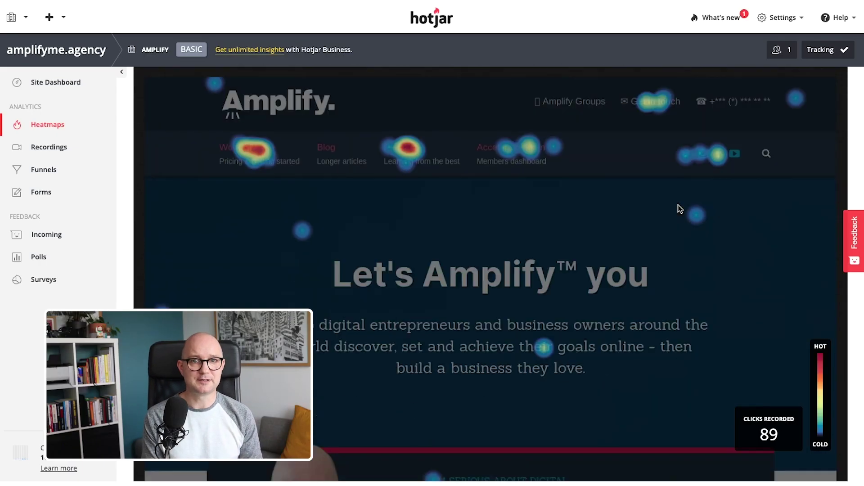
pyautogui.scroll(-15, 679, 207)
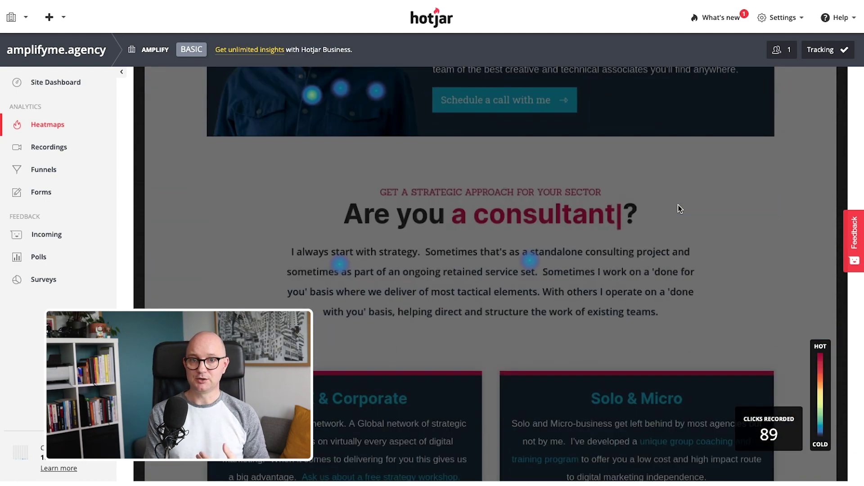
pyautogui.scroll(-15, 677, 207)
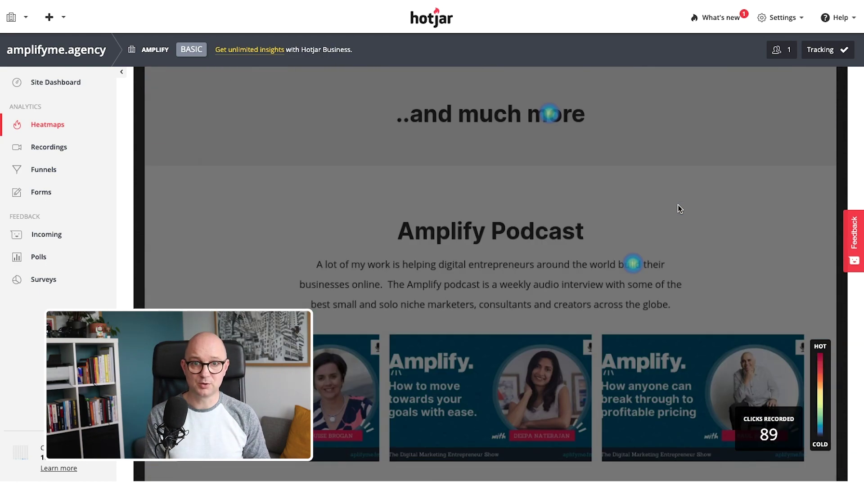
pyautogui.scroll(20, 677, 206)
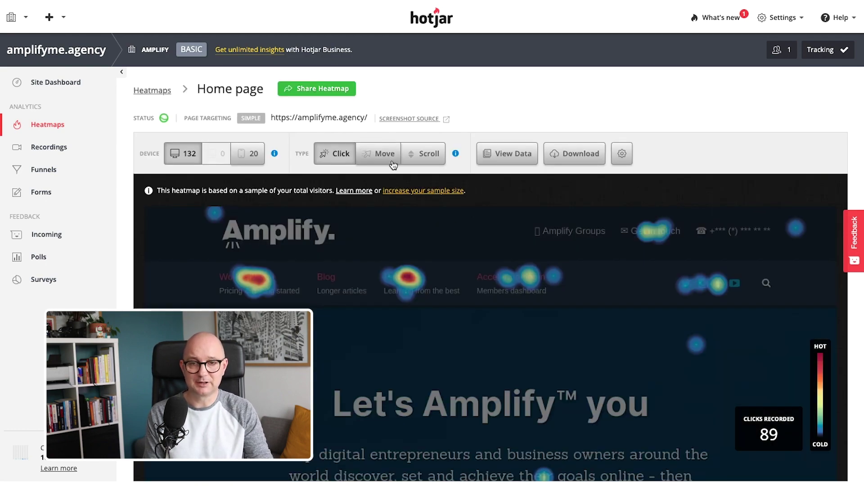
pyautogui.click(393, 163)
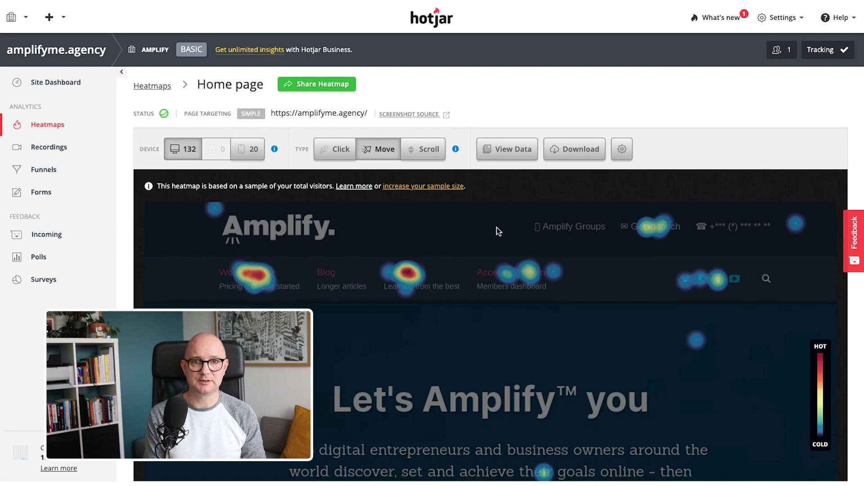
pyautogui.scroll(-4, 496, 227)
pyautogui.scroll(4, 495, 228)
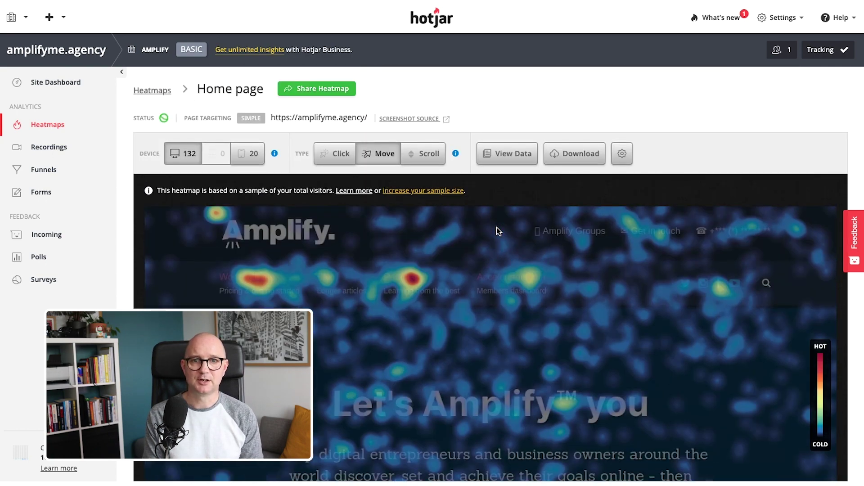
pyautogui.scroll(-8, 496, 228)
pyautogui.scroll(-9, 496, 227)
pyautogui.scroll(15, 496, 228)
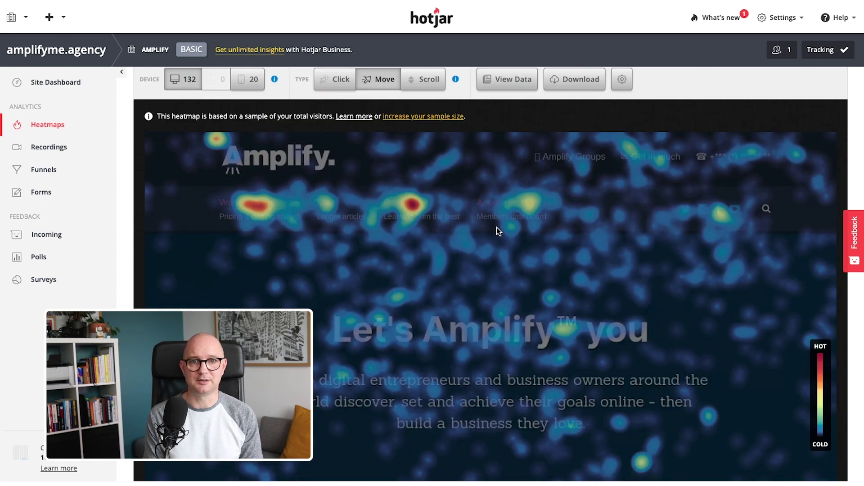
# Switch to the scroll-depth heatmap and scroll down through how far visitors reached
pyautogui.click(425, 153)
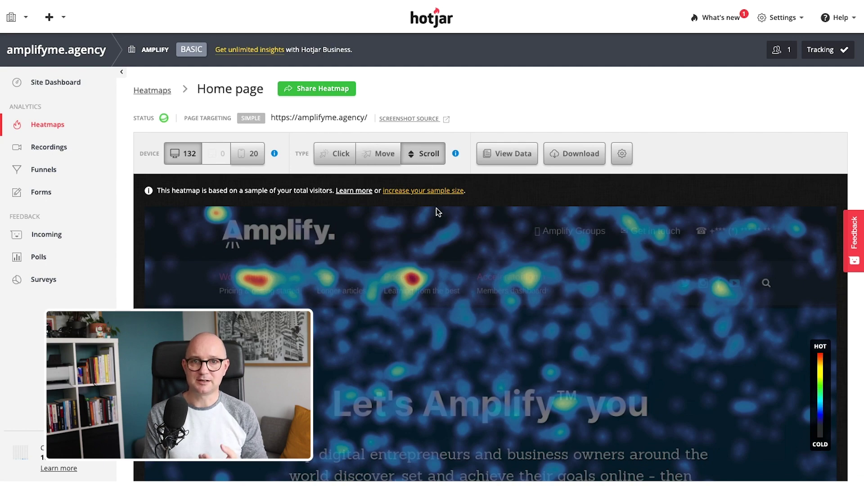
pyautogui.scroll(-8, 436, 209)
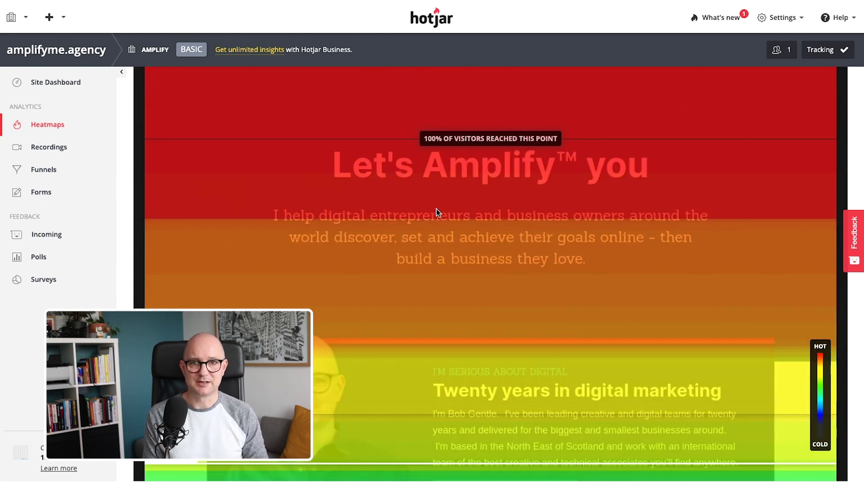
pyautogui.scroll(-12, 436, 209)
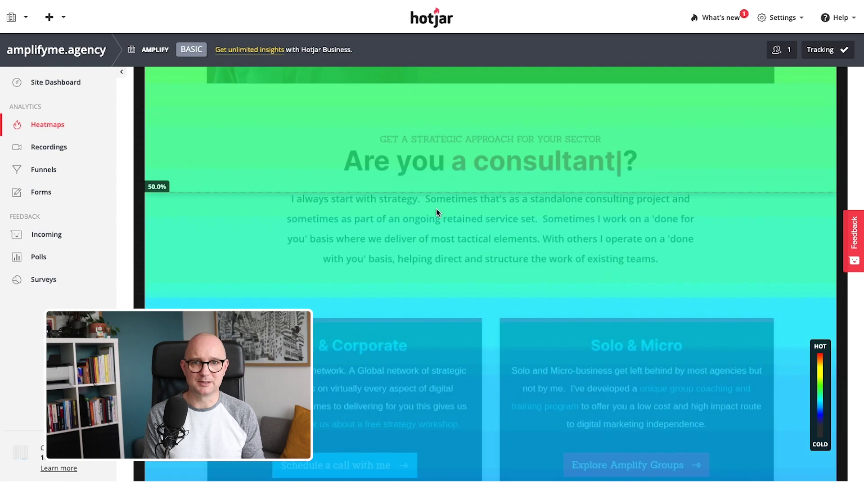
pyautogui.scroll(-8, 436, 209)
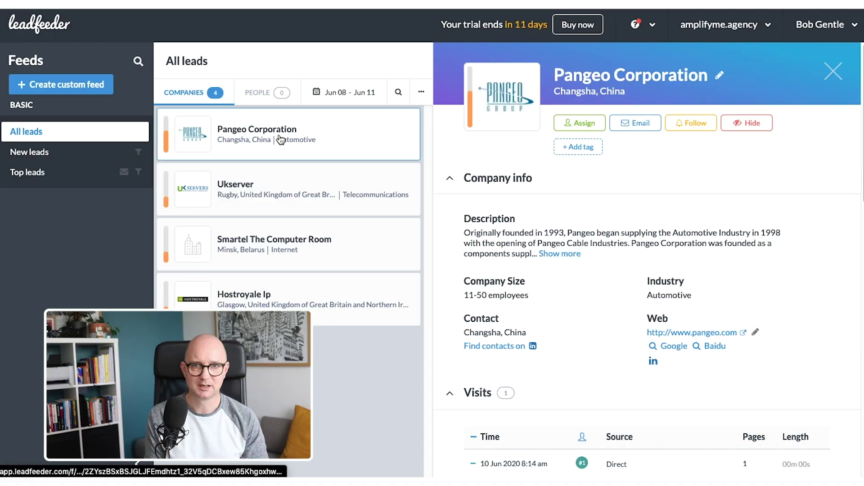
# Scroll through the Pangeo lead's details in All leads
pyautogui.scroll(-3, 580, 279)
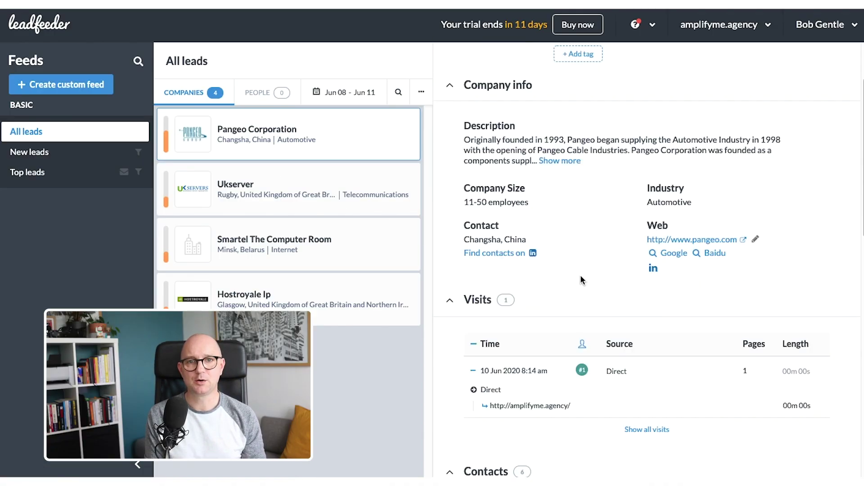
pyautogui.scroll(-1, 669, 347)
pyautogui.scroll(-6, 668, 345)
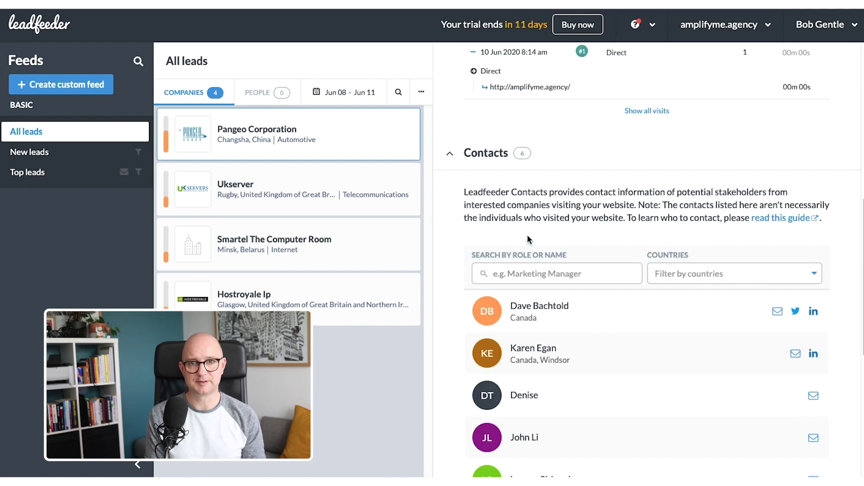
pyautogui.scroll(-2, 545, 234)
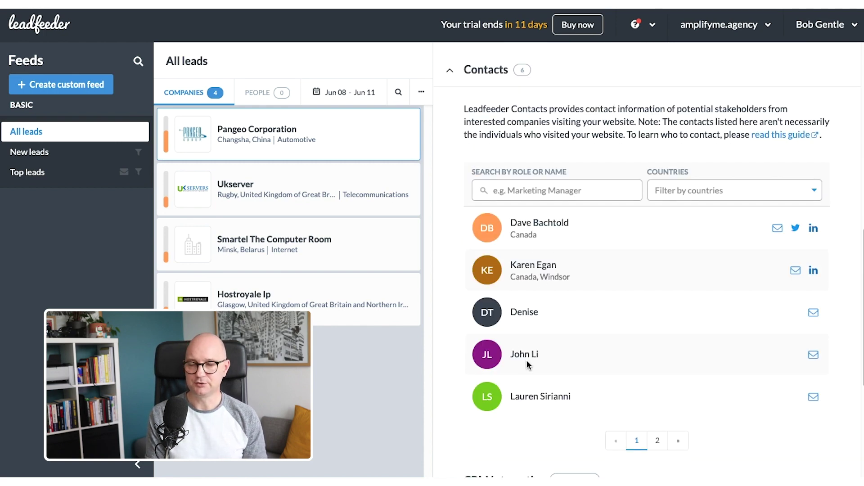
pyautogui.scroll(1, 601, 369)
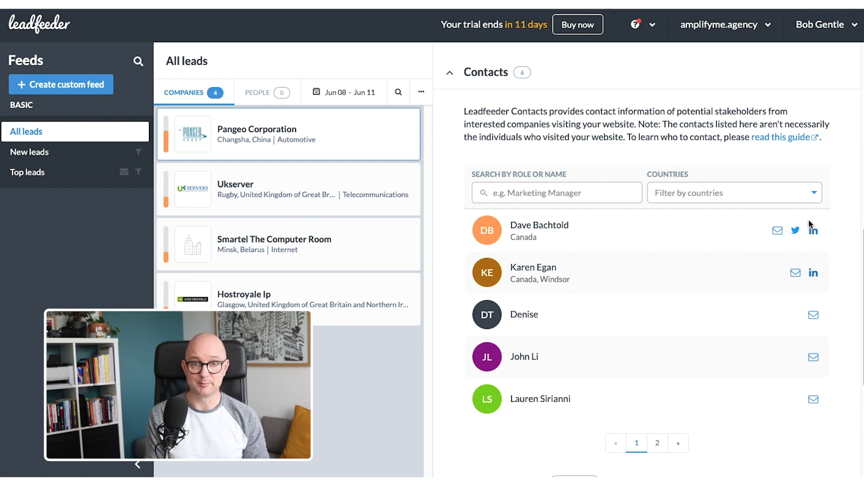
pyautogui.scroll(8, 569, 269)
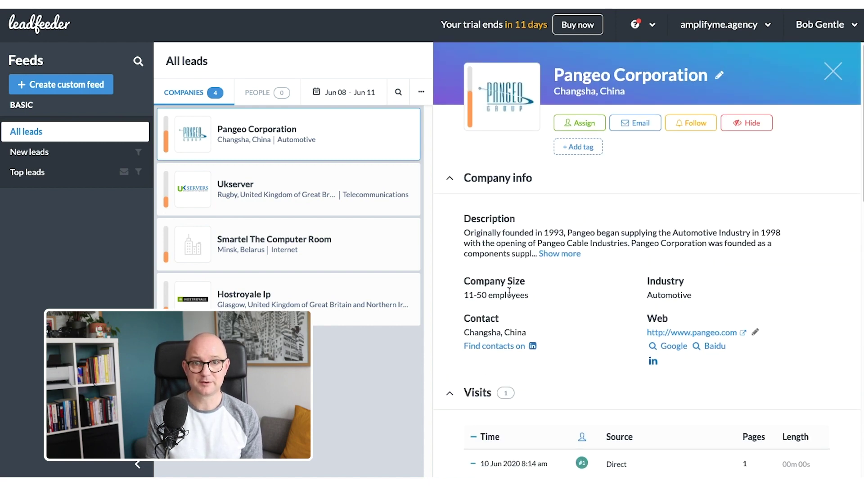
# View the Ukserver, Smartel The Computer Room and Hostroyale Ip leads' details in turn
pyautogui.click(239, 199)
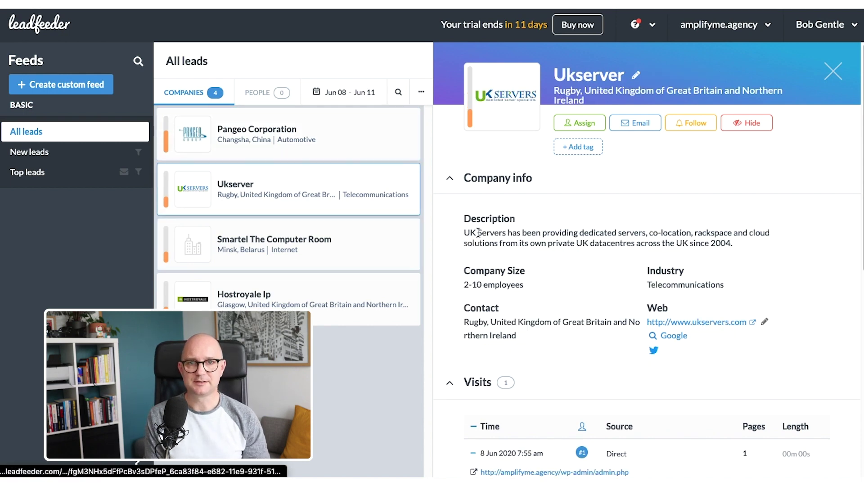
pyautogui.scroll(-3, 481, 237)
pyautogui.click(279, 242)
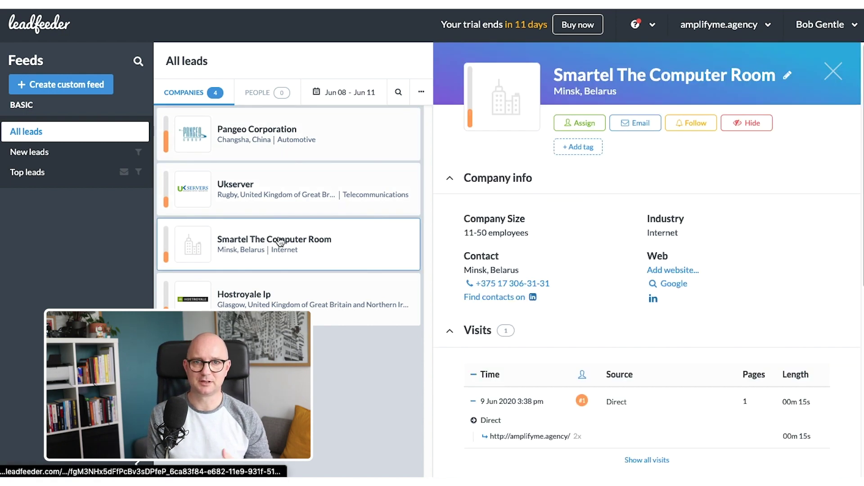
pyautogui.scroll(-5, 554, 294)
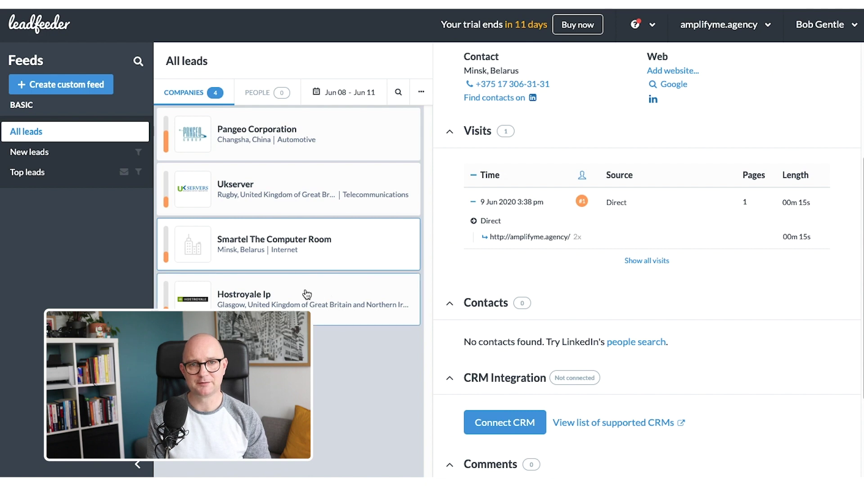
pyautogui.click(319, 295)
pyautogui.scroll(-2, 549, 290)
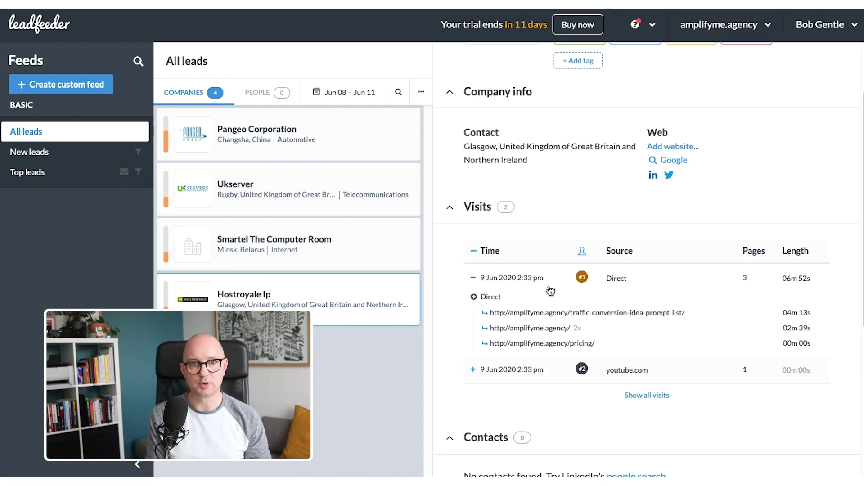
pyautogui.scroll(3, 546, 225)
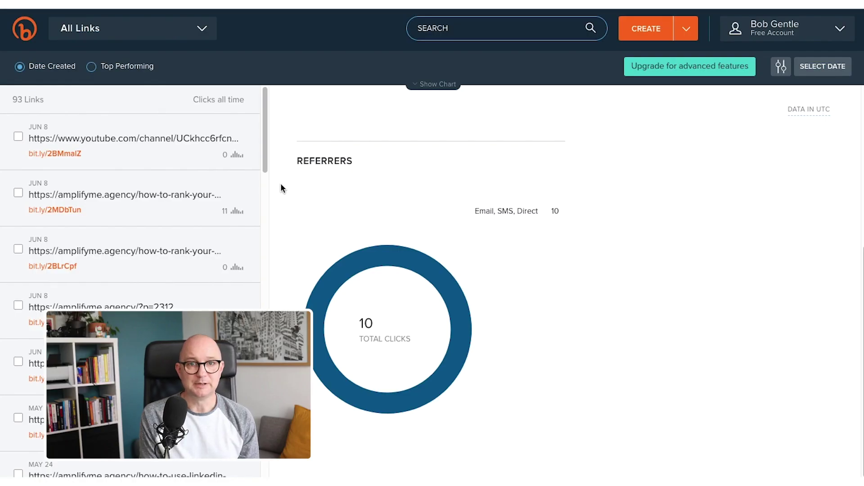
# Open the statistics for the bit.ly/2MDbTun link
pyautogui.click(126, 219)
pyautogui.scroll(5, 511, 296)
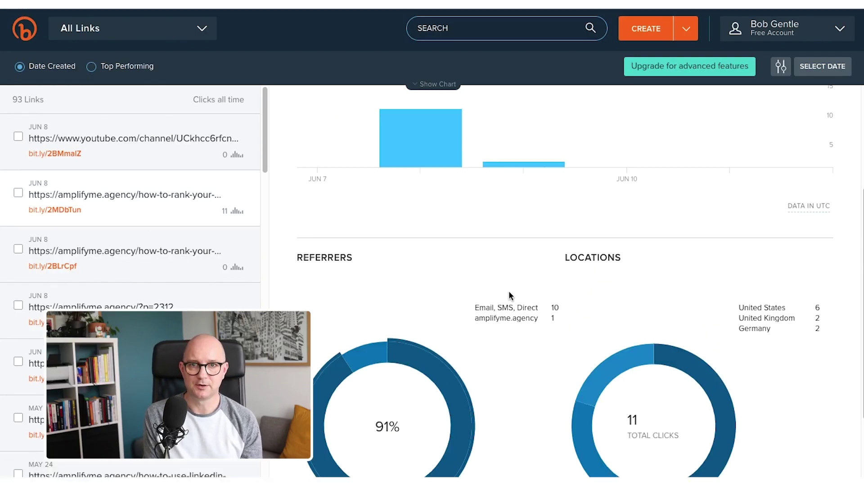
pyautogui.scroll(-3, 131, 283)
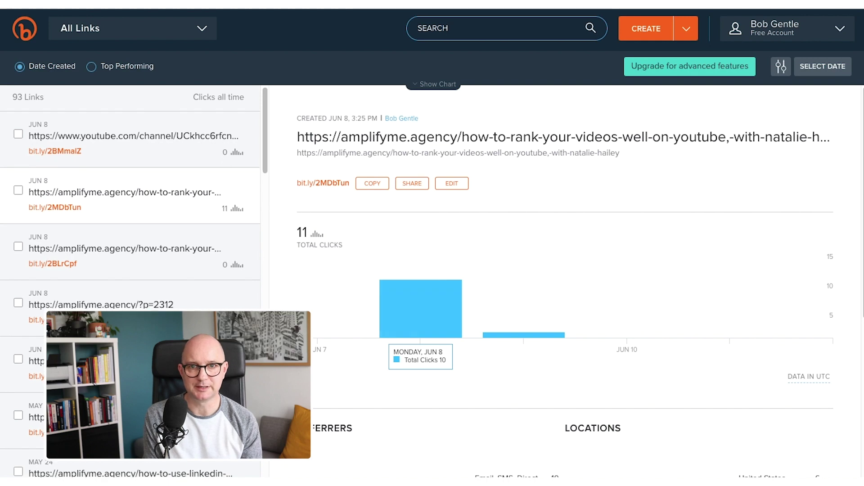
# Open the LinkedIn-features link's stats, review Referrers and Locations, and show the overall clicks chart
pyautogui.click(180, 342)
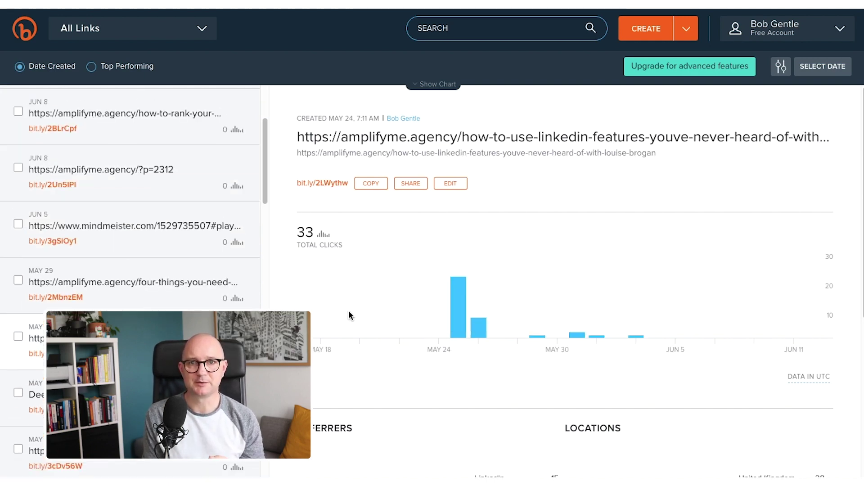
pyautogui.scroll(-3, 411, 307)
pyautogui.scroll(-3, 411, 308)
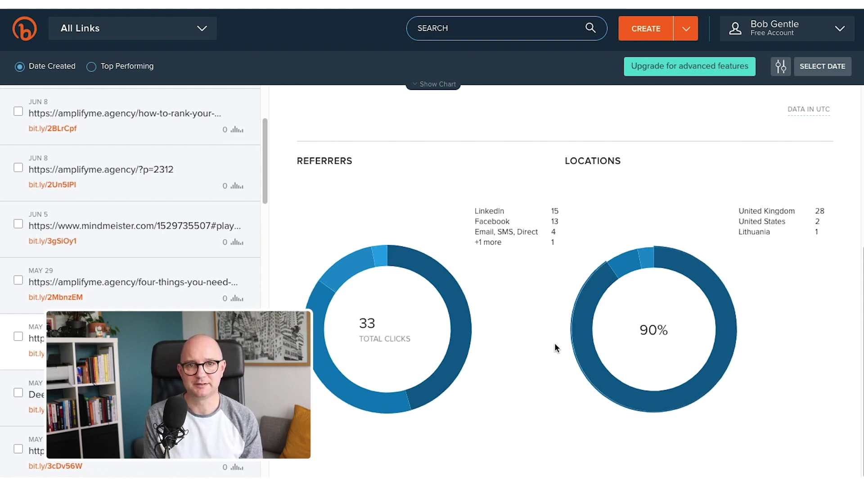
pyautogui.click(437, 85)
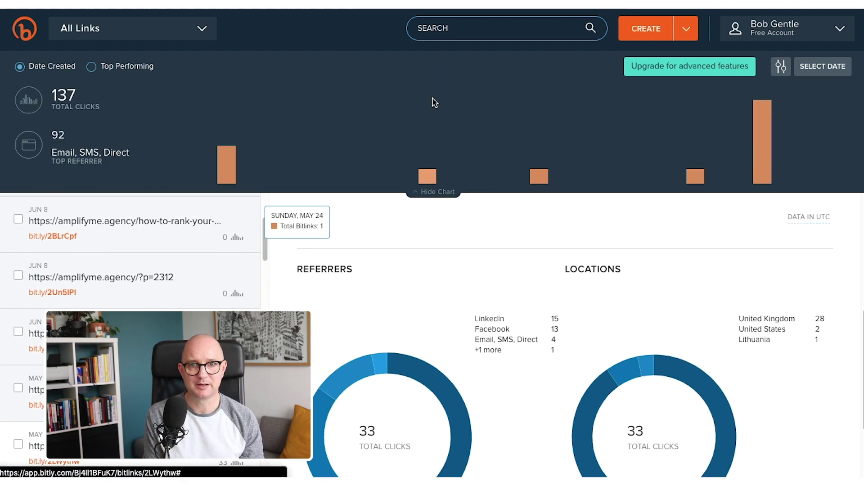